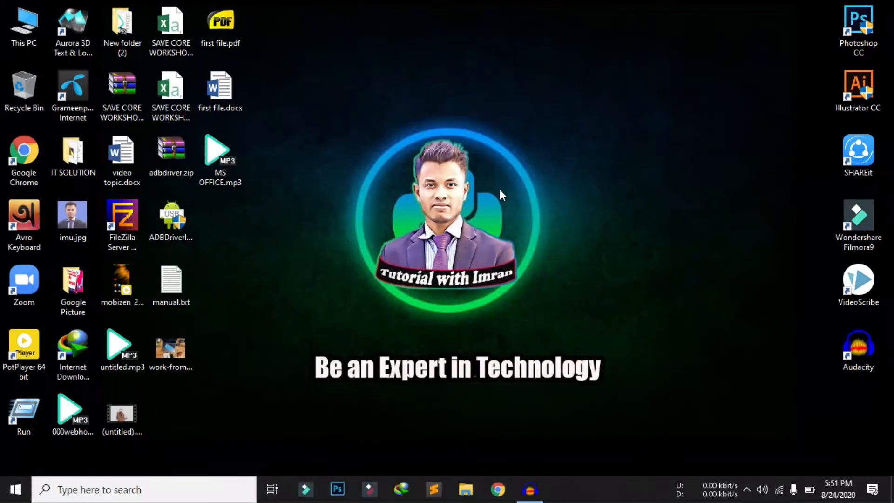
Launch PowerPoint 2013 and maximize its window.
{"action": "left_click", "coordinate": [157, 492]}
{"action": "type", "text": "POWE"}
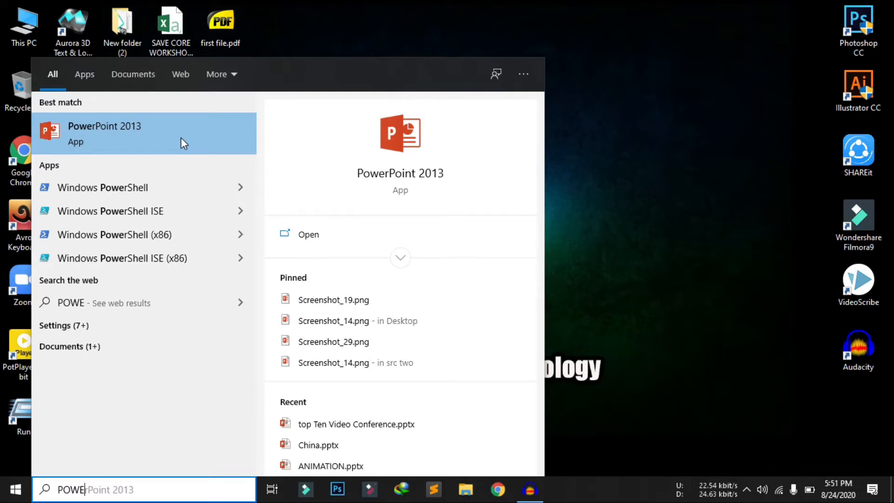
{"action": "left_click", "coordinate": [181, 140]}
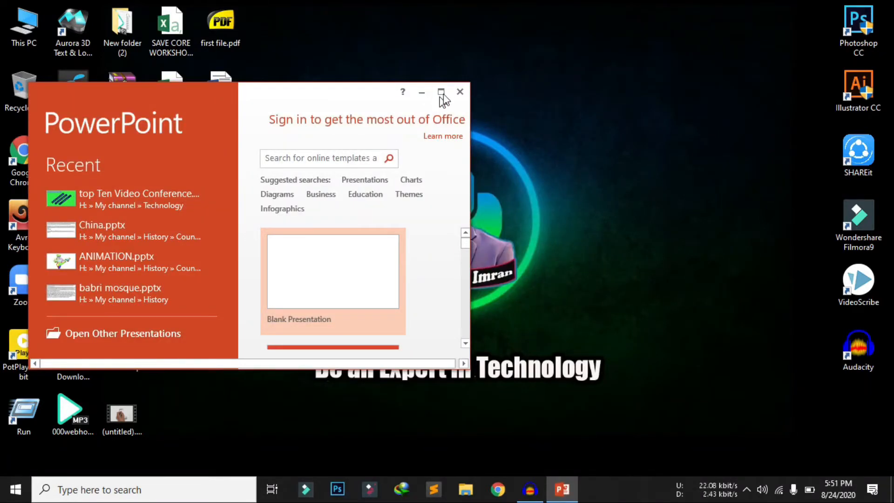
{"action": "left_click", "coordinate": [441, 93]}
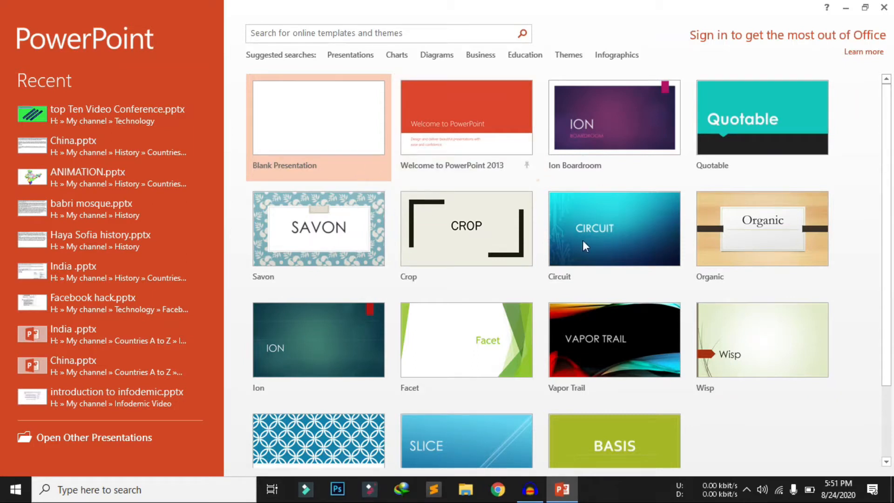
Browse the available templates, including the Charts suggestions, and create a blank presentation.
{"action": "scroll", "coordinate": [440, 352], "scroll_direction": "down", "scroll_amount": 3}
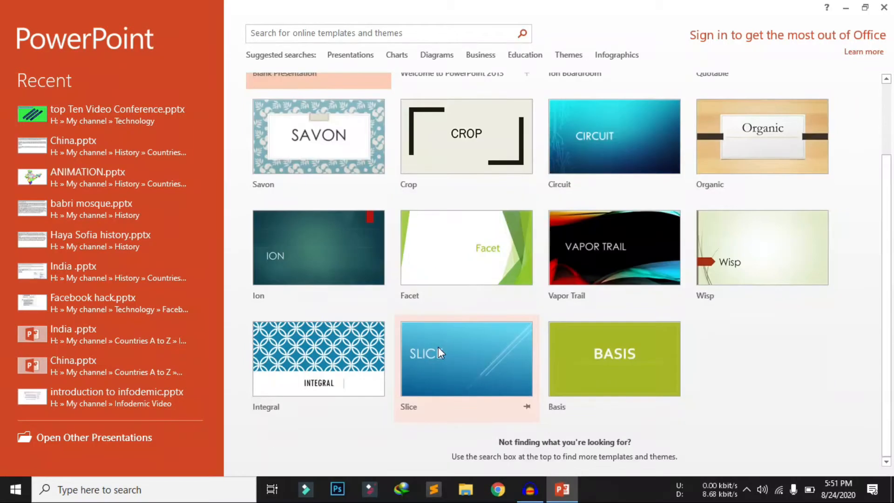
{"action": "scroll", "coordinate": [437, 347], "scroll_direction": "up", "scroll_amount": 3}
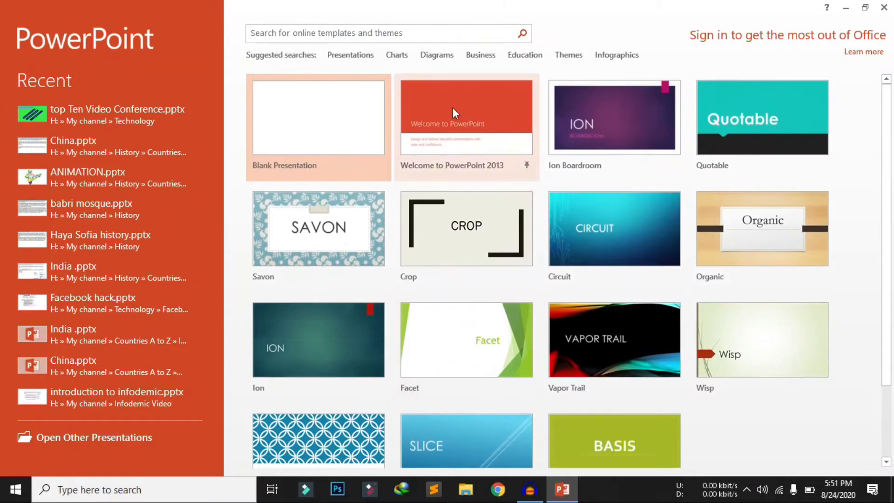
{"action": "left_click", "coordinate": [391, 55]}
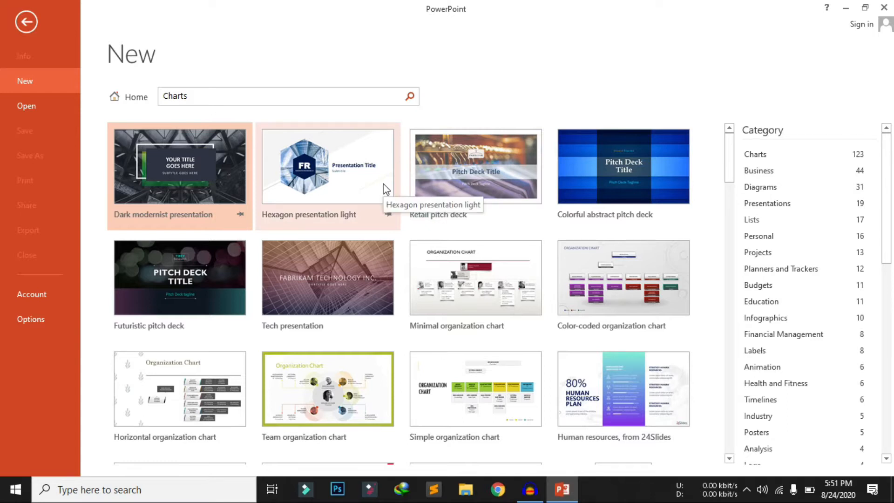
{"action": "left_click", "coordinate": [26, 21]}
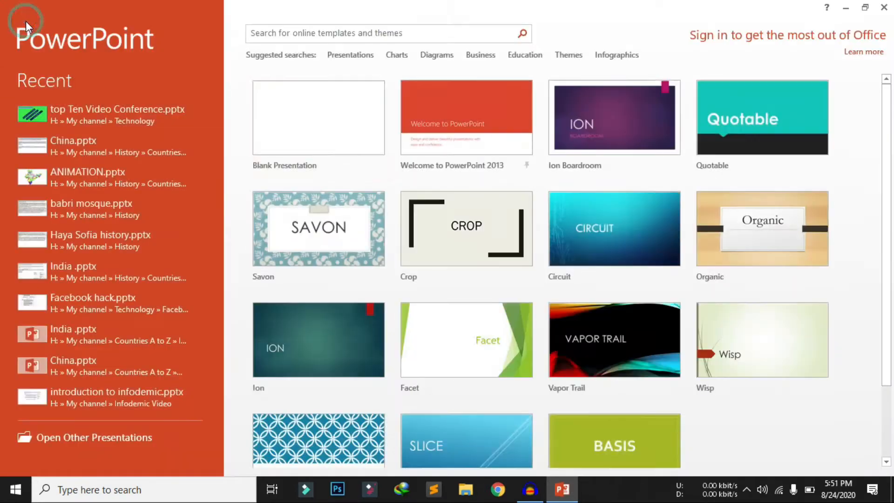
{"action": "left_click", "coordinate": [325, 150]}
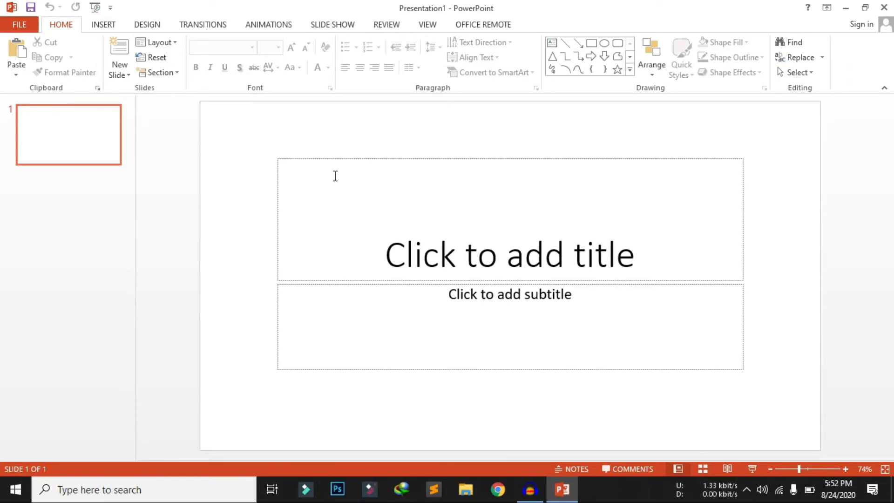
Delete the title and subtitle placeholders from the first slide.
{"action": "left_click", "coordinate": [353, 225]}
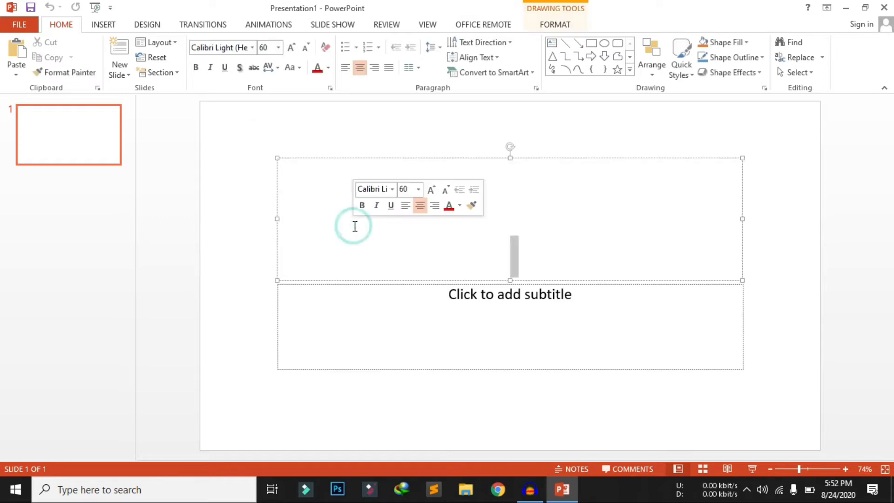
{"action": "left_click", "coordinate": [394, 316]}
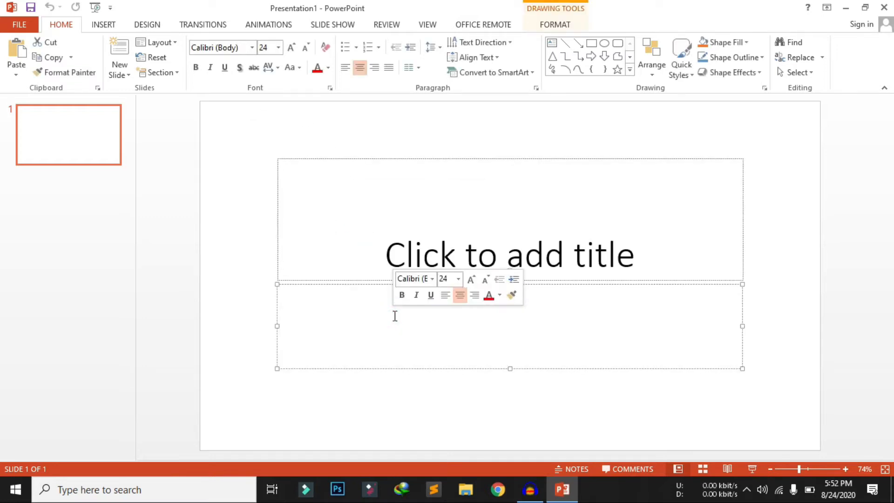
{"action": "left_click", "coordinate": [277, 209]}
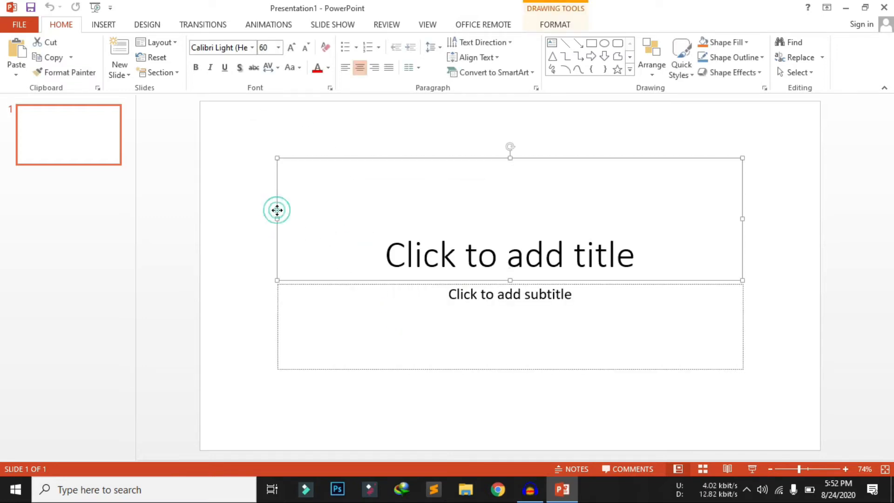
{"action": "left_click", "coordinate": [276, 300], "text": "ctrl"}
{"action": "key", "text": "Delete"}
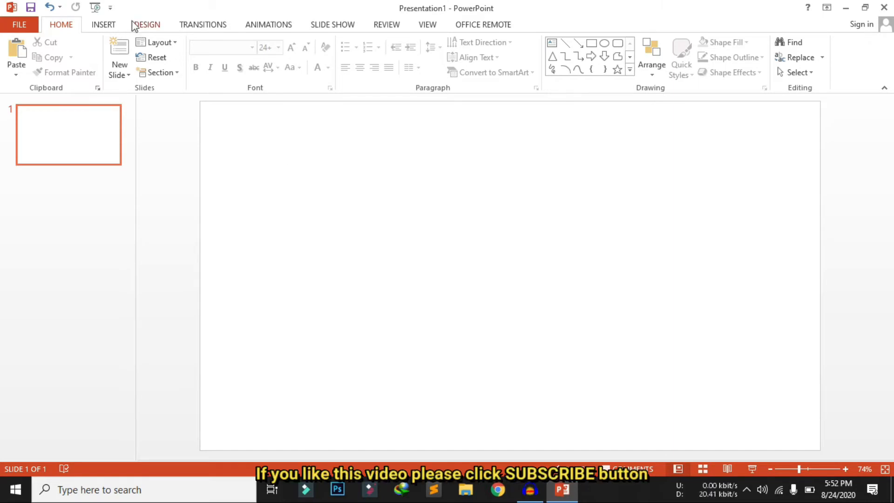
Draw a large text box spanning most of the empty slide.
{"action": "left_click", "coordinate": [114, 23]}
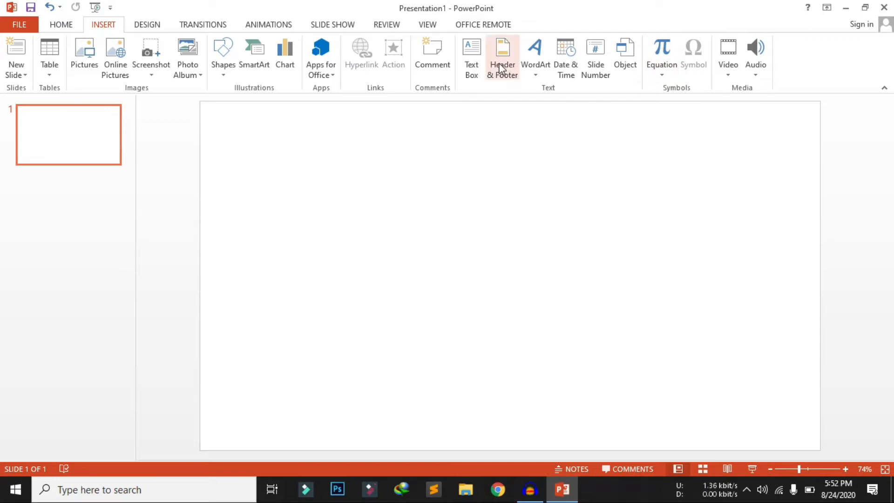
{"action": "left_click", "coordinate": [478, 69]}
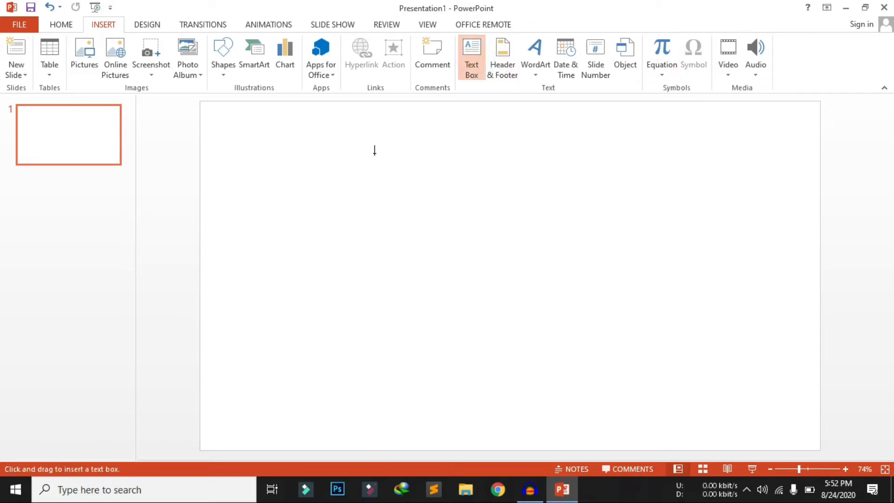
{"action": "mouse_move", "coordinate": [258, 136]}
{"action": "left_mouse_down"}
{"action": "mouse_move", "coordinate": [539, 255]}
{"action": "mouse_move", "coordinate": [721, 236]}
{"action": "mouse_move", "coordinate": [756, 200]}
{"action": "mouse_move", "coordinate": [784, 317]}
{"action": "mouse_move", "coordinate": [794, 429]}
{"action": "mouse_move", "coordinate": [796, 405]}
{"action": "left_mouse_up"}
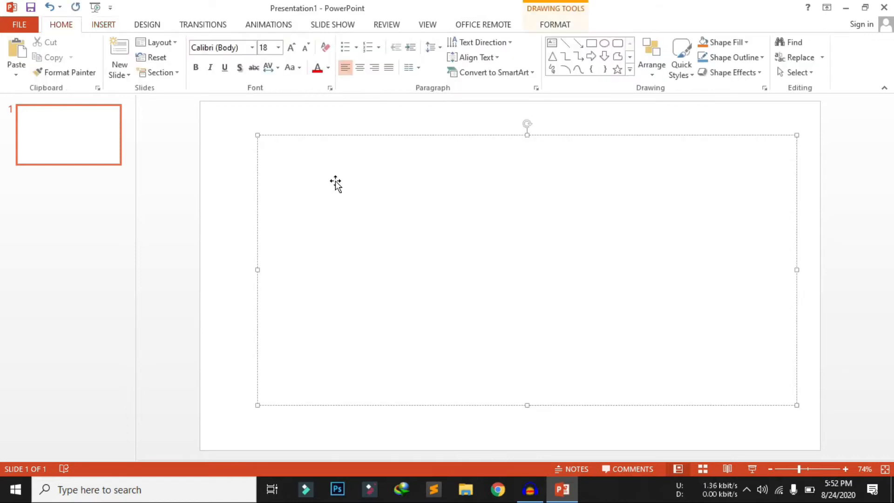
Apply the default bullet style to the empty text box.
{"action": "left_click", "coordinate": [114, 26]}
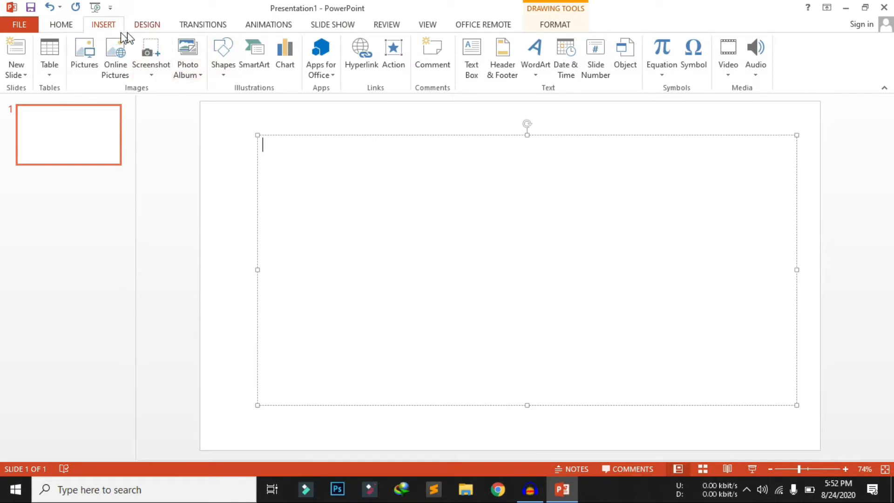
{"action": "left_click", "coordinate": [67, 28]}
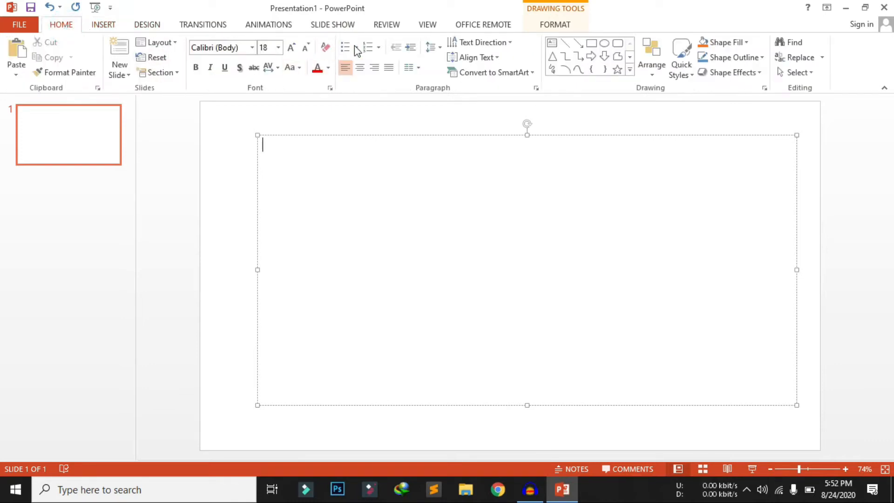
{"action": "left_click", "coordinate": [378, 44]}
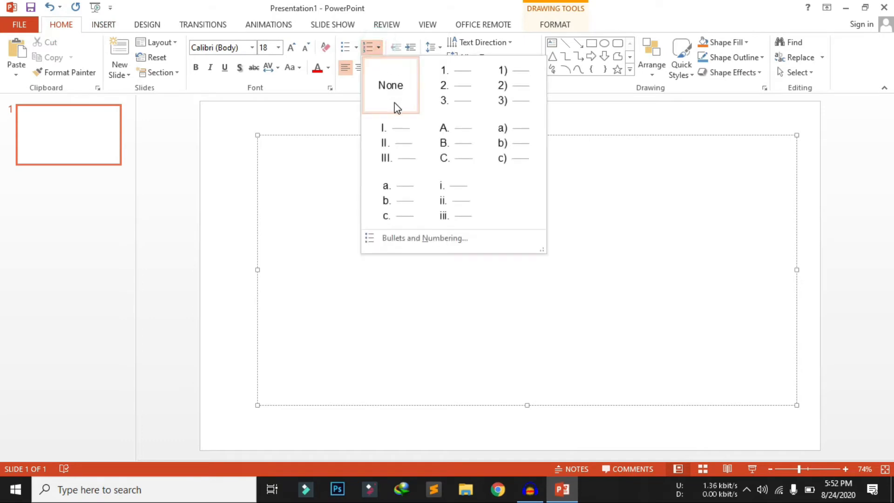
{"action": "left_click", "coordinate": [346, 47]}
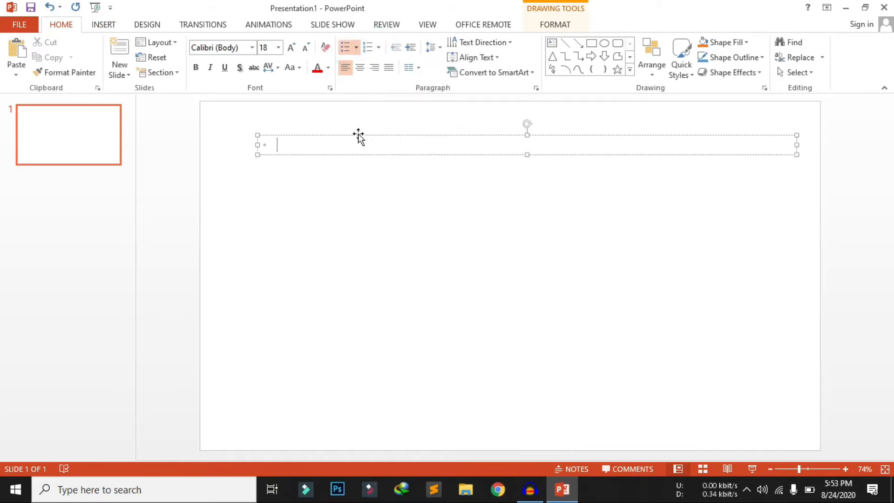
Enter three first names as separate bullet lines in the text box, leaving no extra line at the end.
{"action": "type", "text": "Imran"}
{"action": "key", "text": "Return"}
{"action": "type", "text": "Ikball"}
{"action": "key", "text": "Return"}
{"action": "type", "text": "Kadir"}
{"action": "key", "text": "Return"}
{"action": "type", "text": "M"}
{"action": "key", "text": "BackSpace"}
{"action": "key", "text": "BackSpace"}
{"action": "key", "text": "BackSpace"}
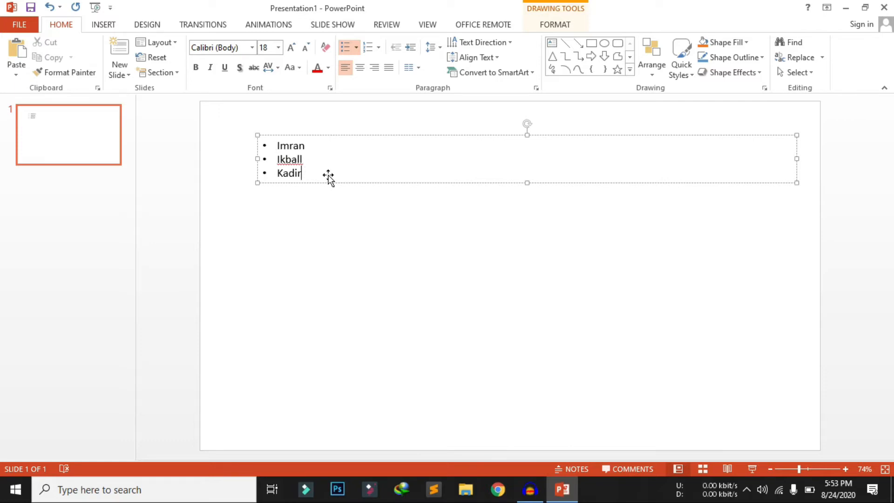
{"action": "left_click", "coordinate": [275, 145]}
{"action": "key", "text": "Return"}
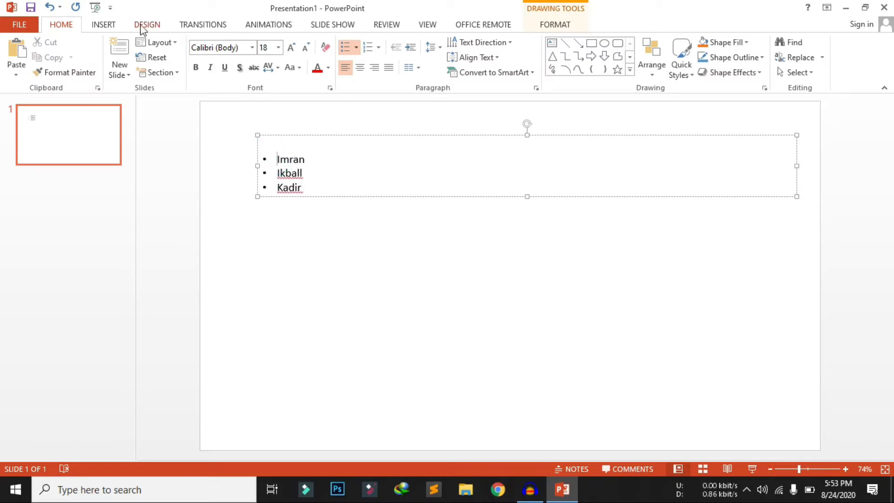
{"action": "left_click", "coordinate": [109, 25]}
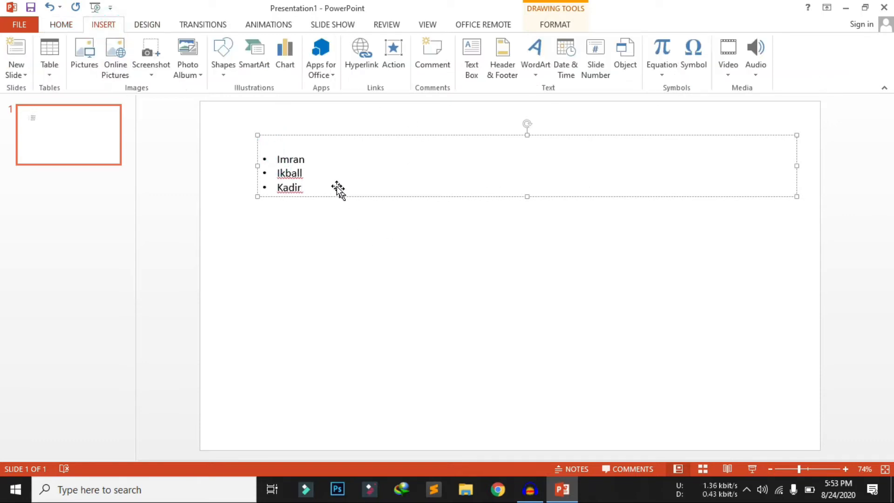
{"action": "key", "text": "BackSpace"}
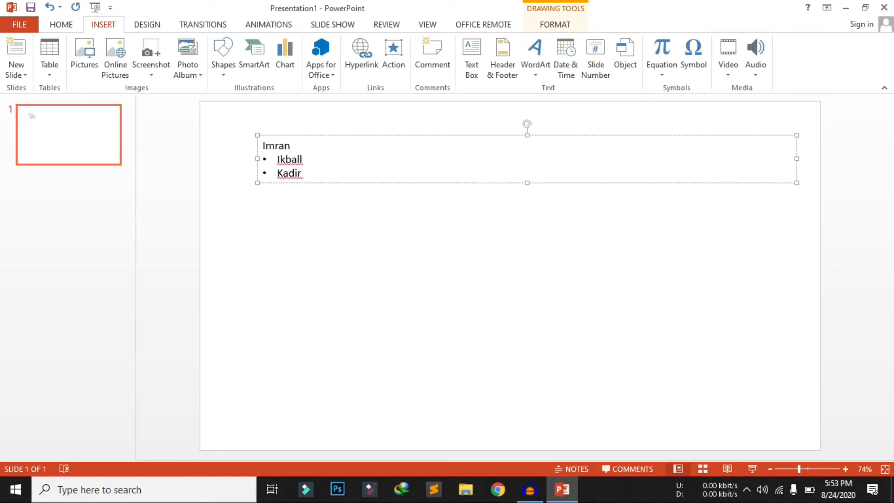
{"action": "key", "text": "ctrl+z"}
Move the bulleted text box down and draw a rectangle about 11.75" wide and 1.56" high above it.
{"action": "left_click_drag", "start_coordinate": [422, 185], "coordinate": [421, 248]}
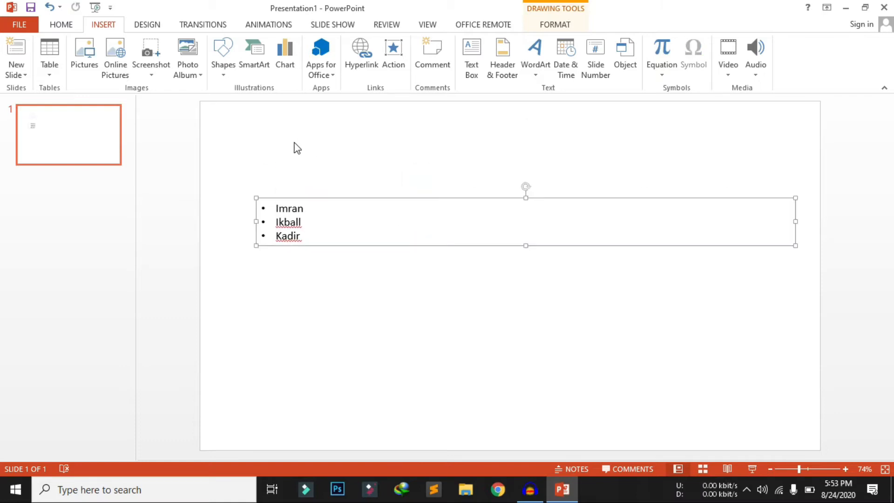
{"action": "left_click", "coordinate": [220, 70]}
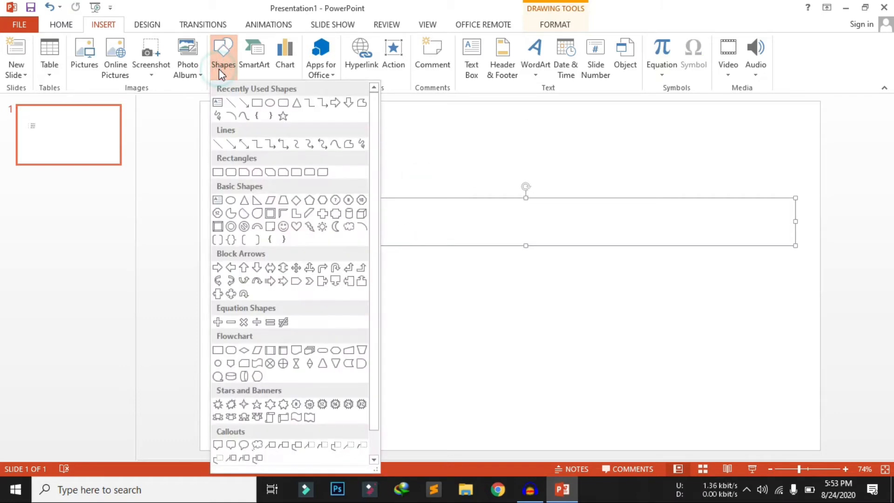
{"action": "left_click", "coordinate": [255, 104]}
{"action": "left_click_drag", "start_coordinate": [249, 116], "coordinate": [794, 189]}
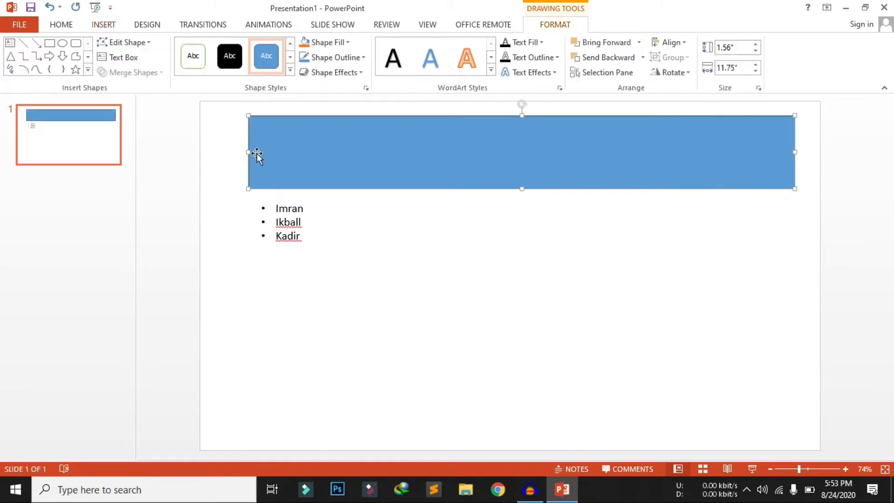